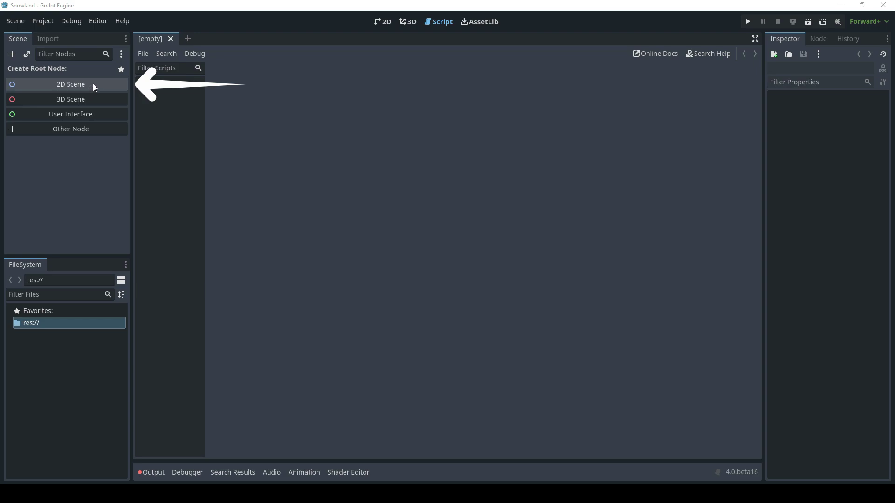
Create a new 2D scene with a Node2D root node.
{"action": "left_click", "coordinate": [94, 86]}
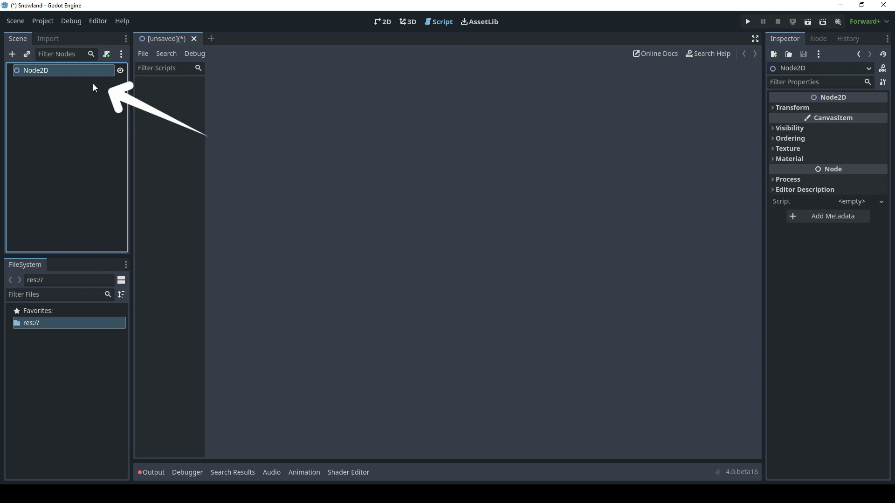
Open the Node2D class reference from the root node's context menu.
{"action": "right_click", "coordinate": [89, 72]}
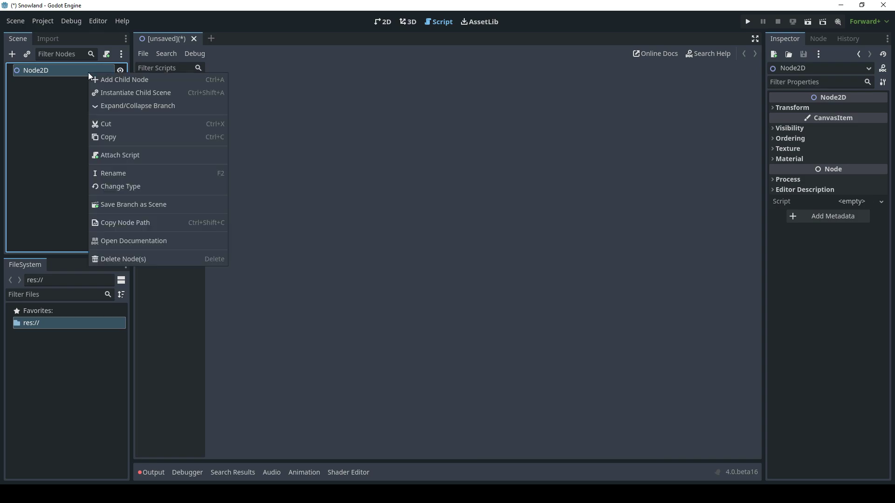
{"action": "left_click", "coordinate": [137, 243]}
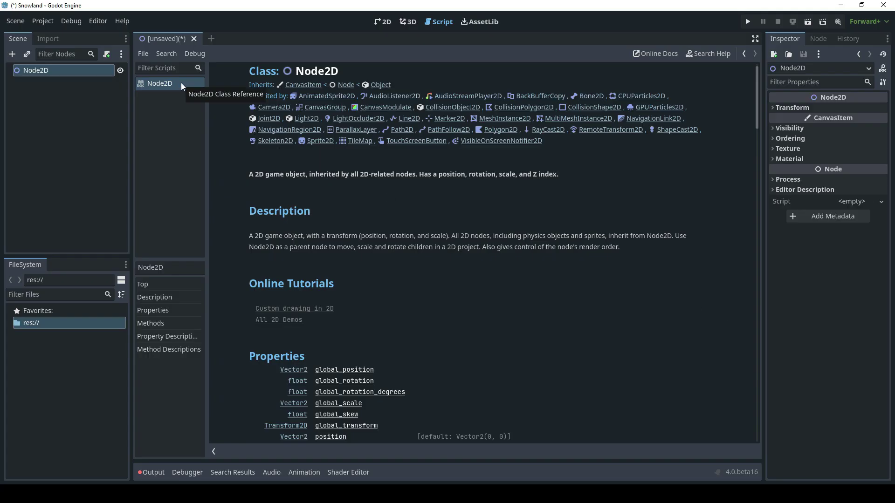
Close the Node2D reference page and rename the root node to GameOn.
{"action": "right_click", "coordinate": [182, 82]}
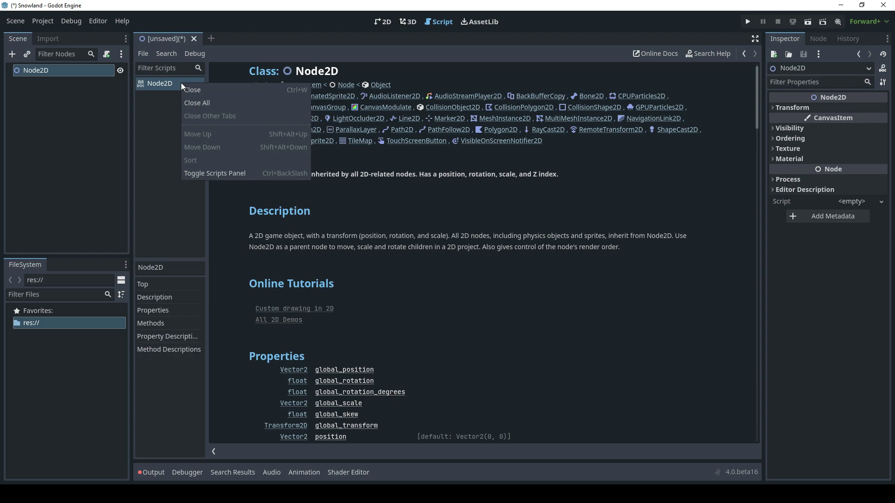
{"action": "left_click", "coordinate": [198, 90]}
{"action": "right_click", "coordinate": [82, 71]}
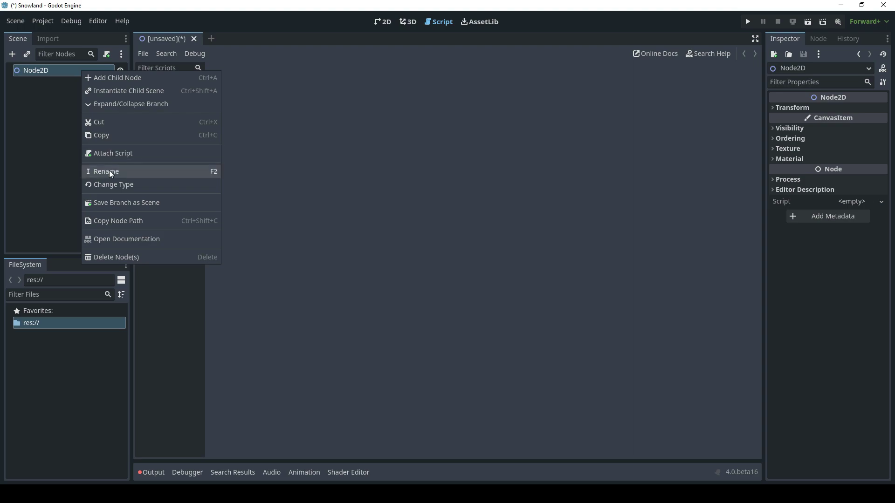
{"action": "left_click", "coordinate": [132, 175]}
{"action": "type", "text": "GameOn"}
{"action": "key", "text": "Return"}
Start saving the scene via Scene > Save Scene.
{"action": "left_click", "coordinate": [15, 21]}
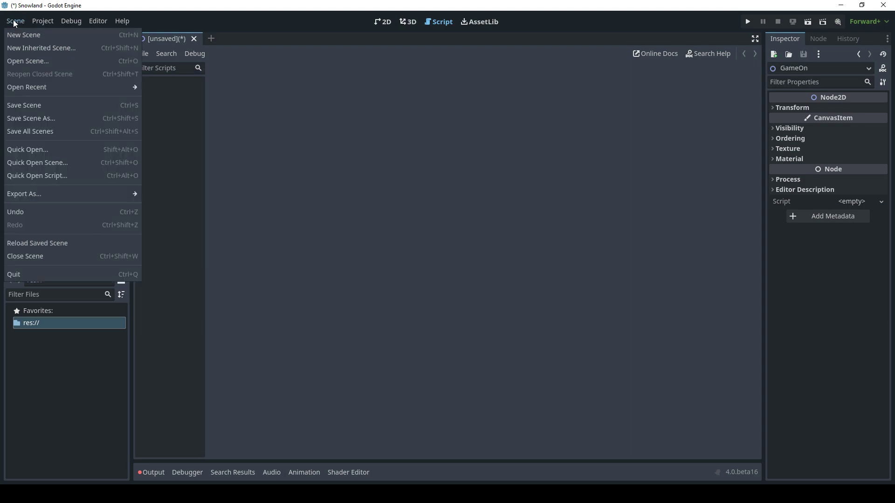
{"action": "left_click", "coordinate": [53, 106]}
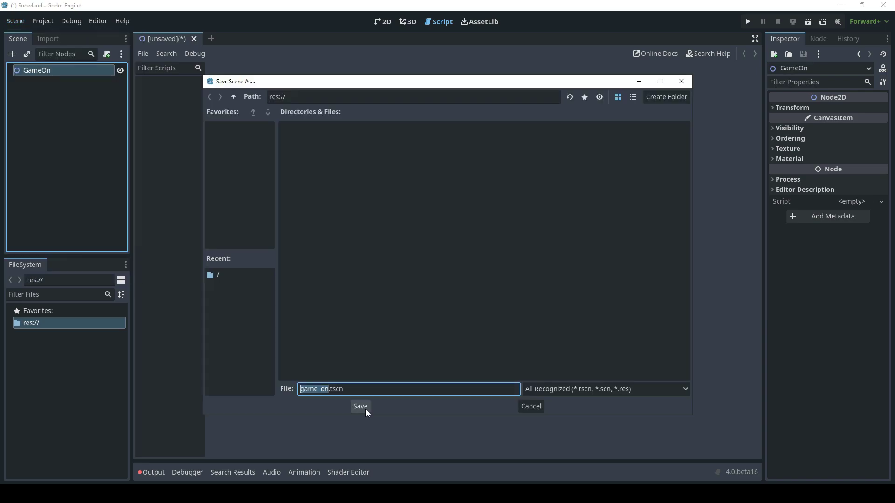
Save game_on.tscn and set it as the project's Main Scene in Project Settings.
{"action": "left_click", "coordinate": [360, 406]}
{"action": "left_click", "coordinate": [43, 23]}
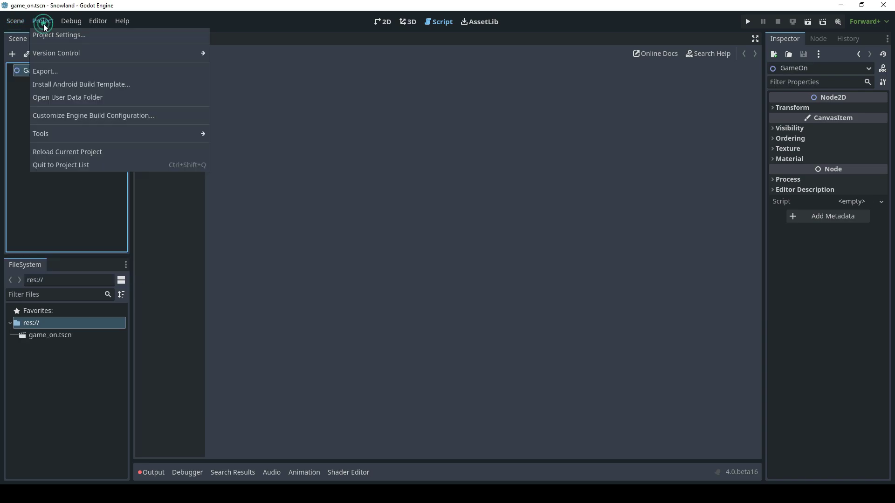
{"action": "left_click", "coordinate": [90, 38]}
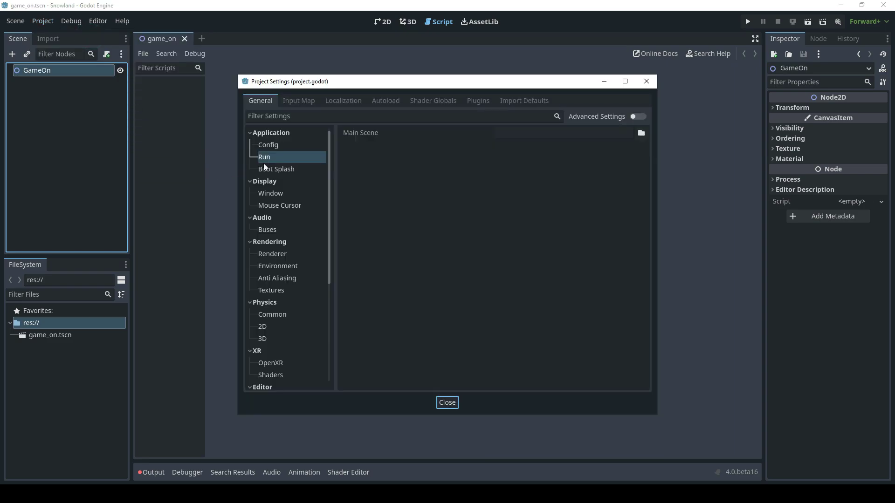
{"action": "left_click", "coordinate": [642, 134]}
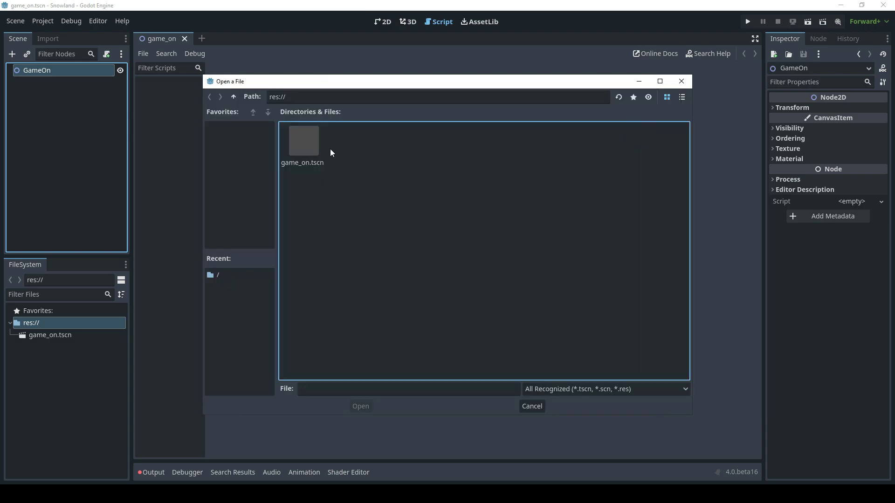
{"action": "left_click", "coordinate": [314, 151]}
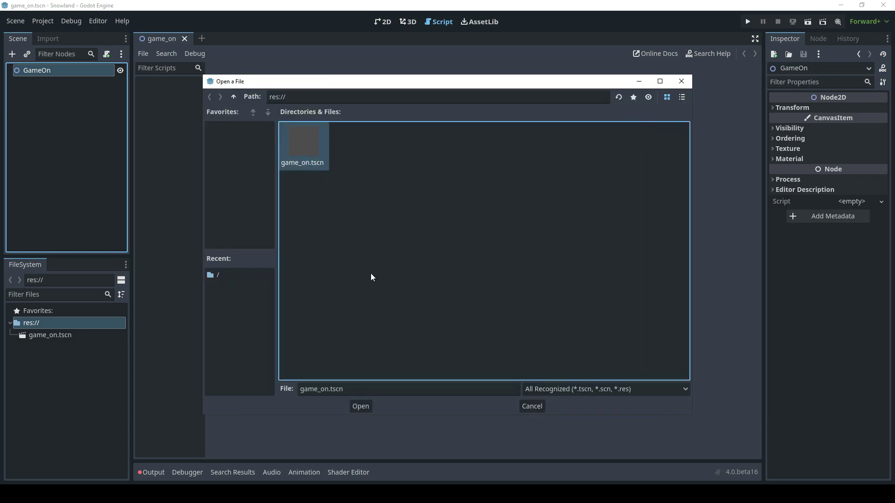
{"action": "left_click", "coordinate": [360, 406]}
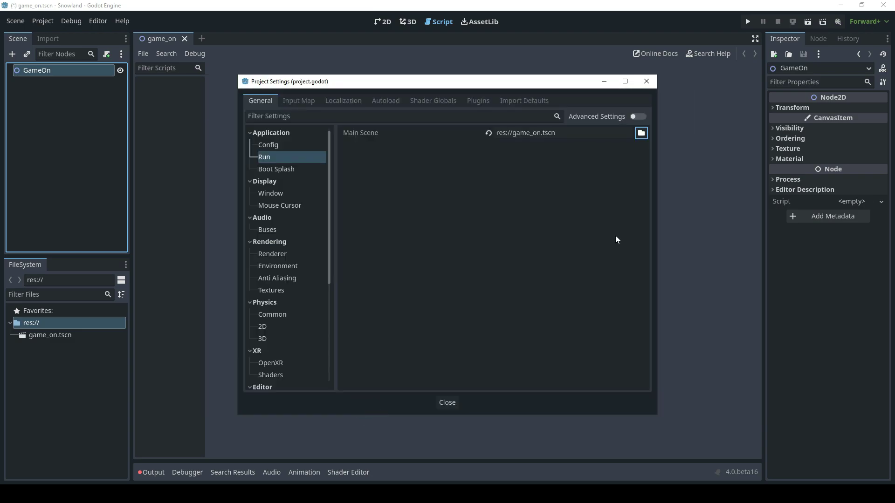
{"action": "left_click", "coordinate": [647, 83]}
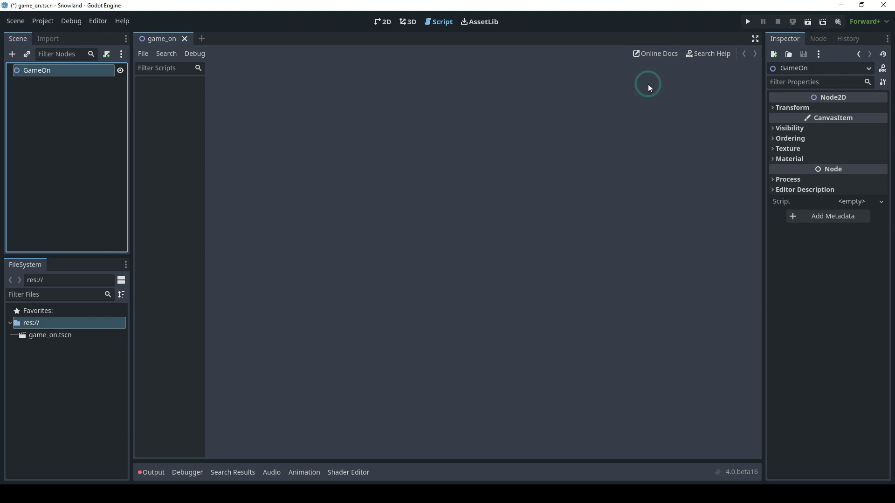
Run the project and reposition the Snowland debug window.
{"action": "left_click", "coordinate": [748, 23]}
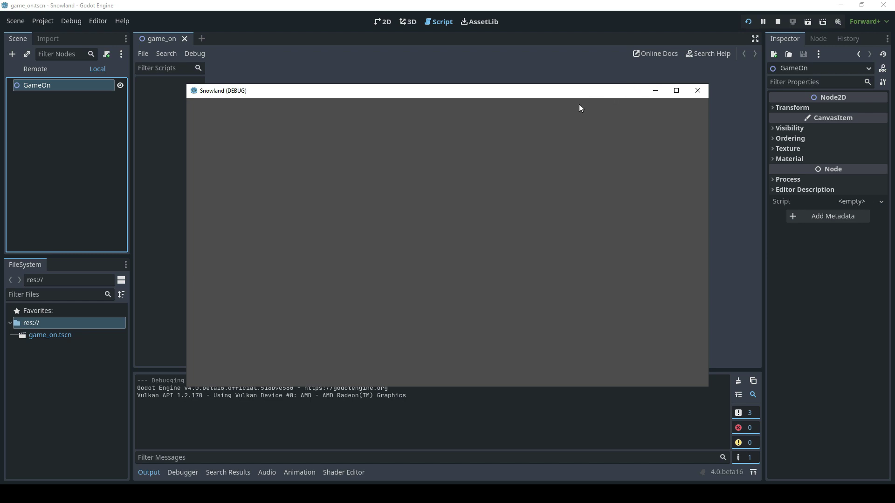
{"action": "left_click_drag", "start_coordinate": [566, 95], "coordinate": [579, 71]}
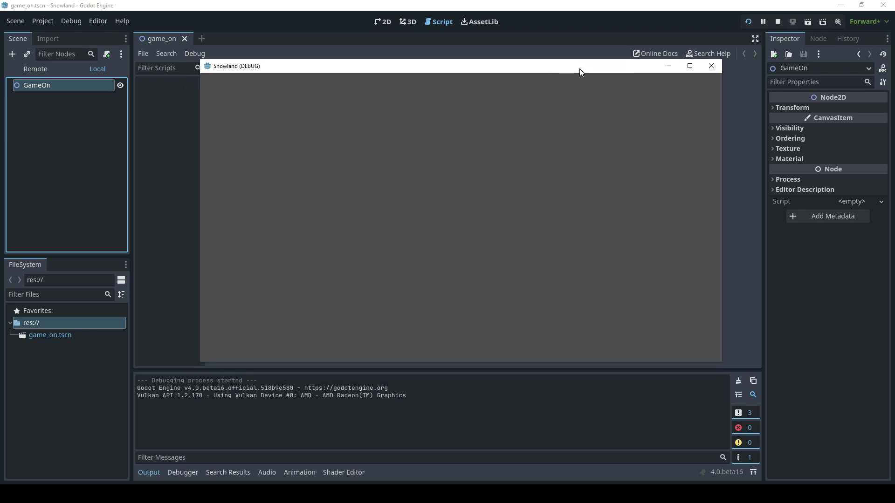